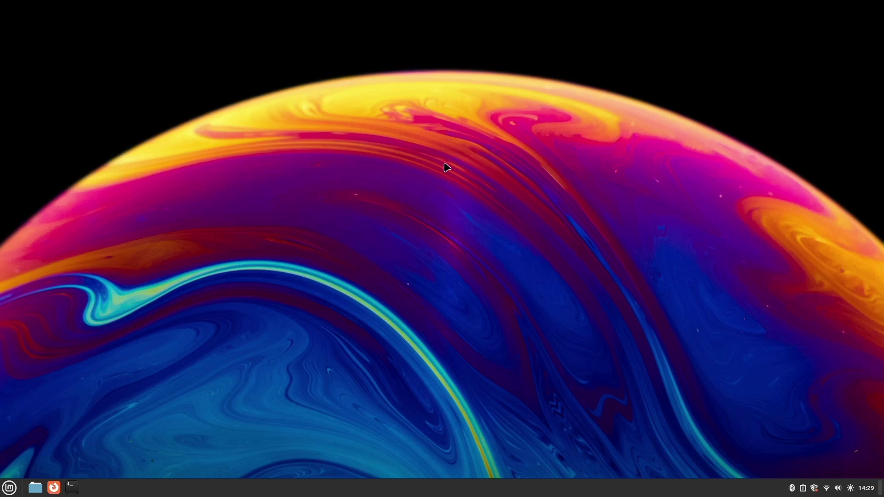
# Open the Mint applications menu to search for the Disks utility.
pyautogui.click(9, 487)
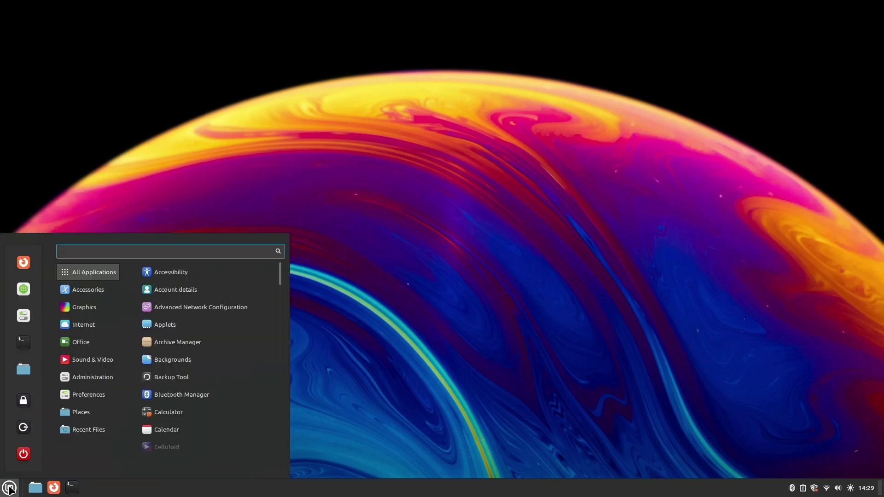
pyautogui.write('disk')
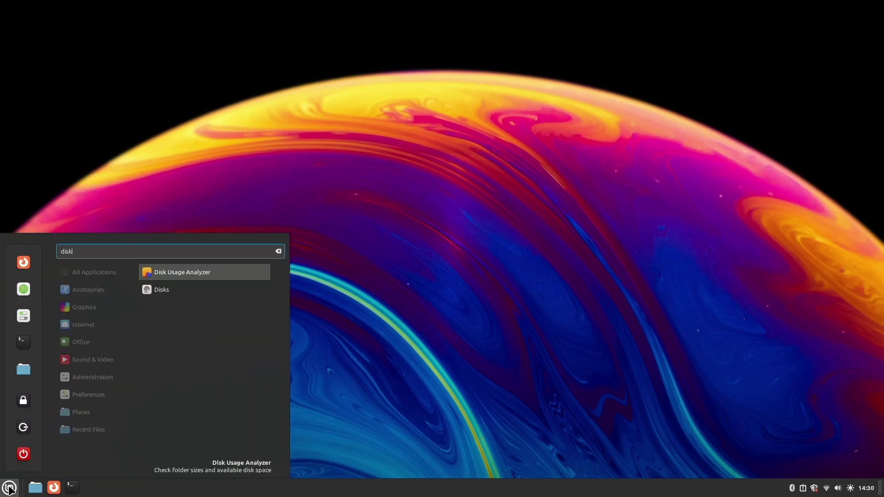
pyautogui.write('s')
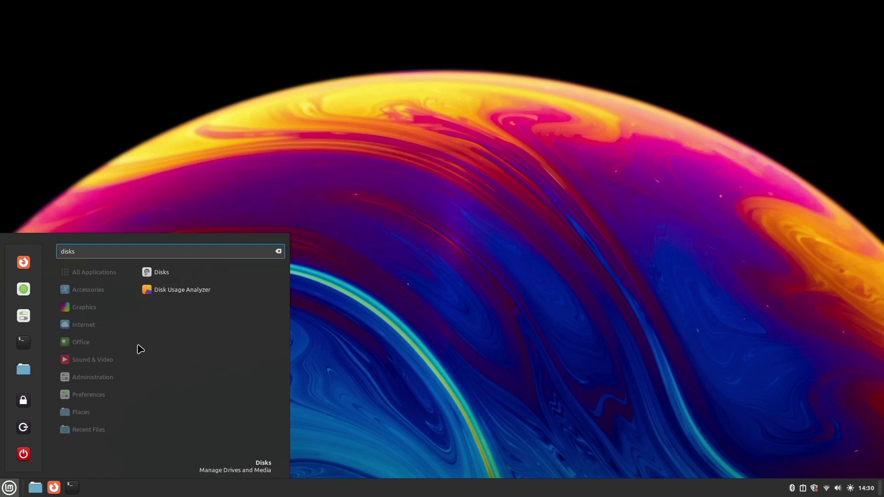
# Launch Disks, dismiss the UEFI_NTFS file window, and select the 120 GB drive.
pyautogui.click(164, 274)
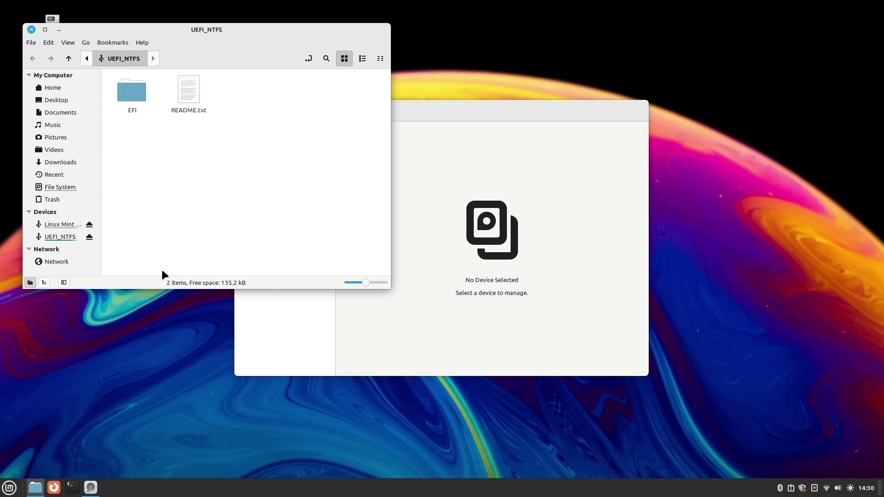
pyautogui.click(31, 29)
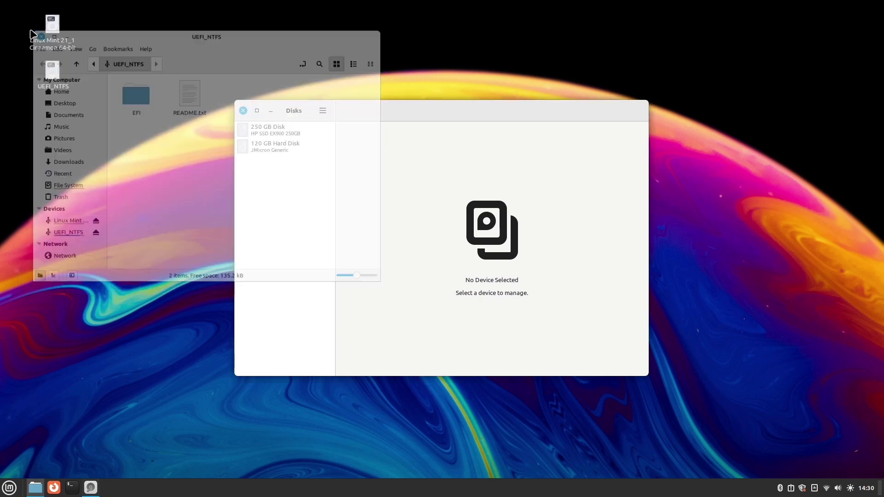
pyautogui.click(274, 151)
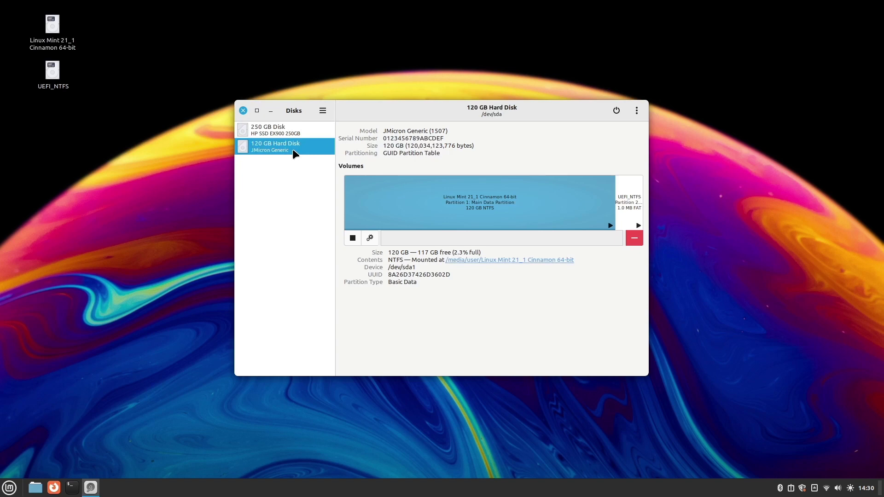
# Delete the small UEFI_NTFS partition and the large NTFS partition from the 120 GB drive.
pyautogui.click(630, 202)
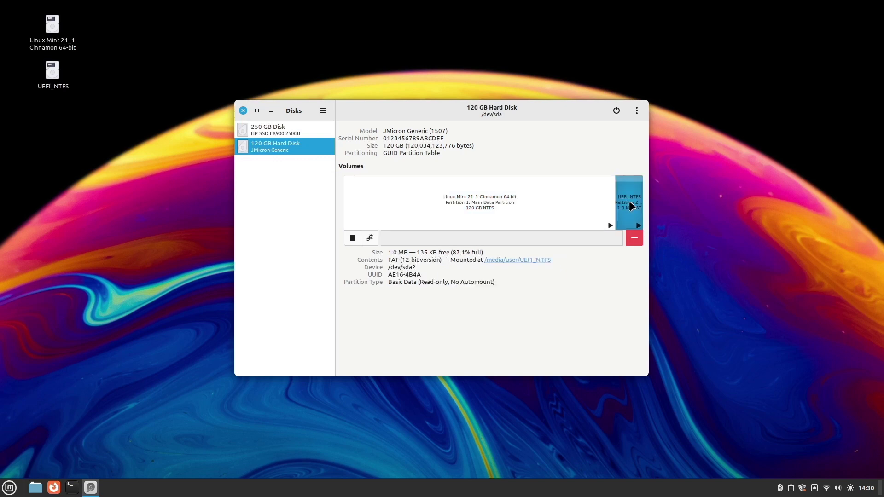
pyautogui.click(637, 240)
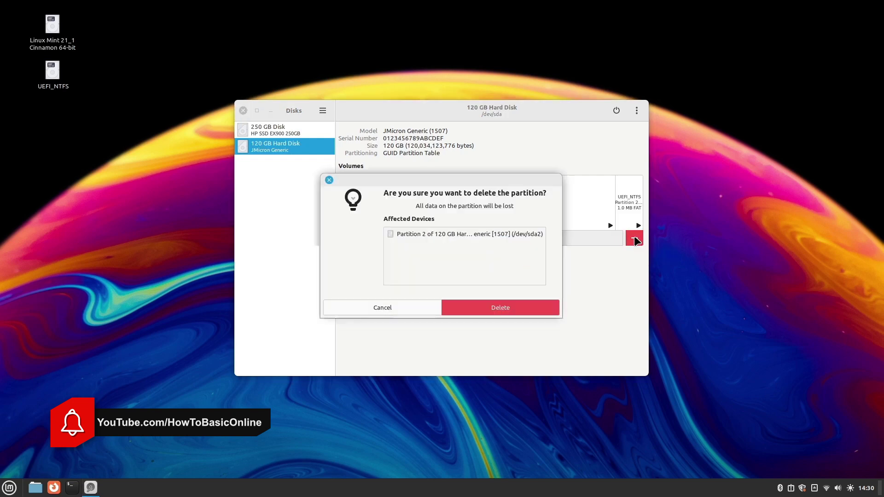
pyautogui.click(532, 308)
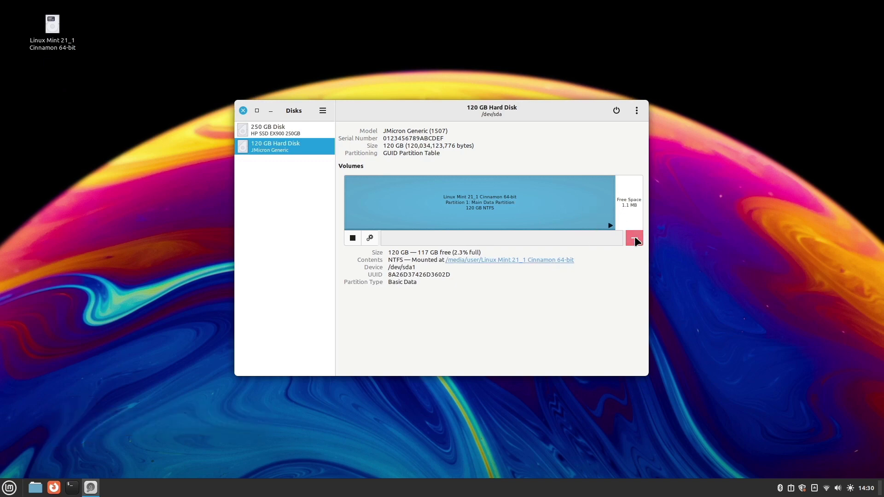
pyautogui.click(635, 237)
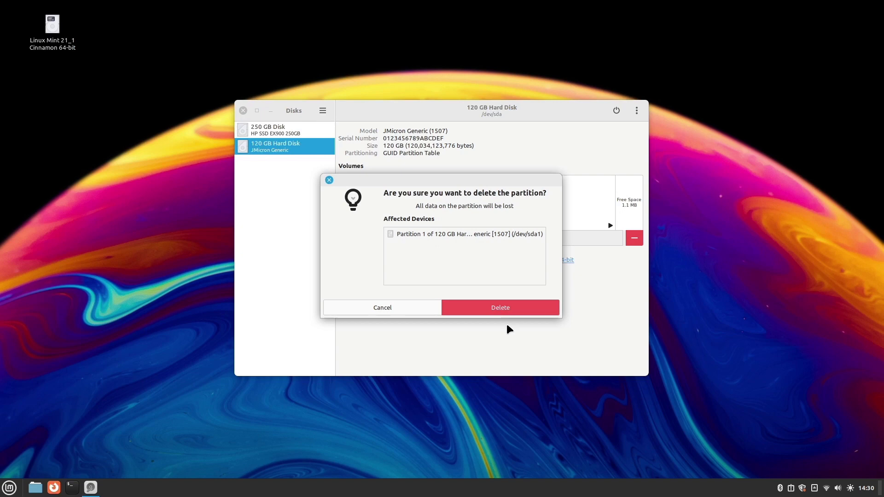
pyautogui.click(492, 307)
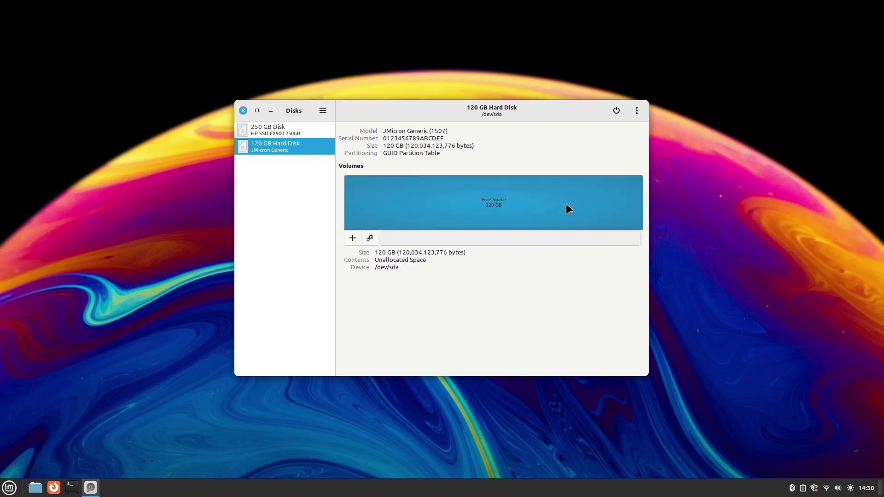
# Format the whole 120 GB drive with MBR / DOS partitioning.
pyautogui.click(636, 111)
pyautogui.click(581, 139)
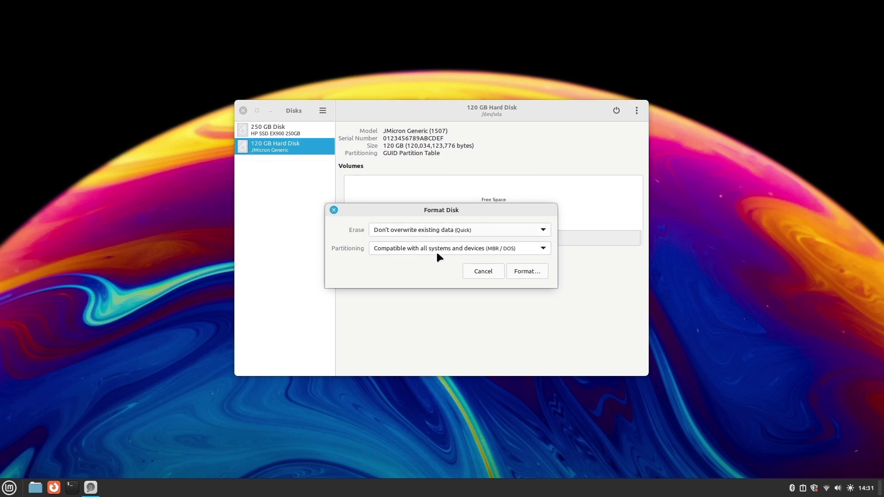
pyautogui.click(538, 247)
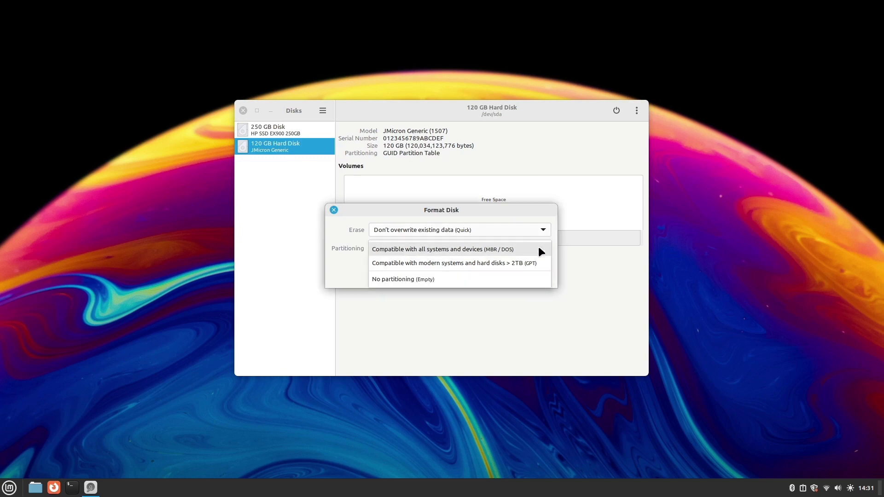
pyautogui.click(356, 261)
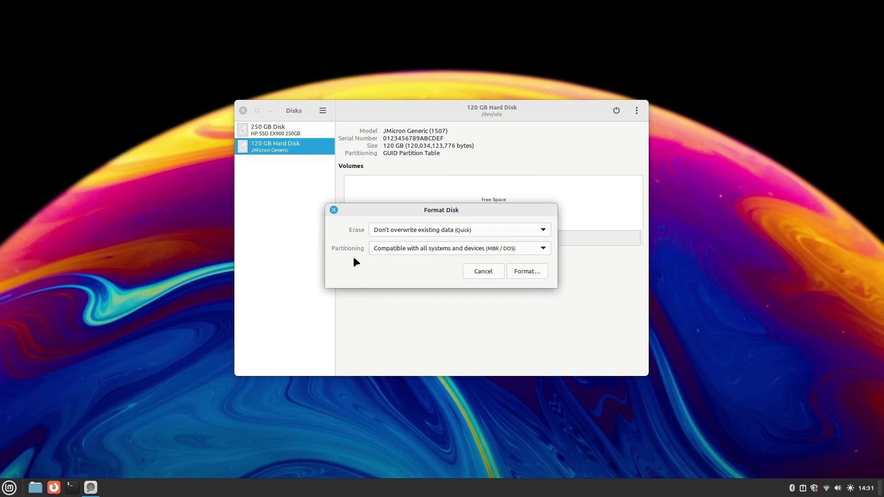
pyautogui.click(536, 274)
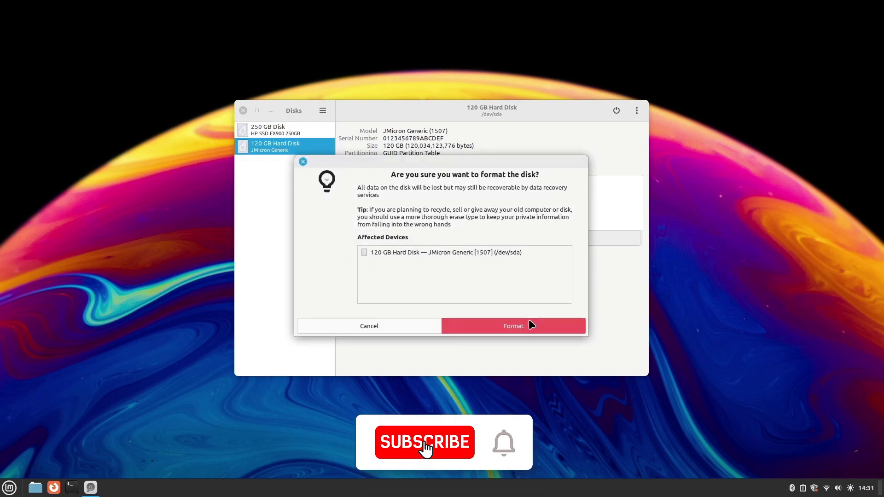
# Confirm the format, then create a full-size 120 GB NTFS partition named 'USB Drive'.
pyautogui.click(523, 323)
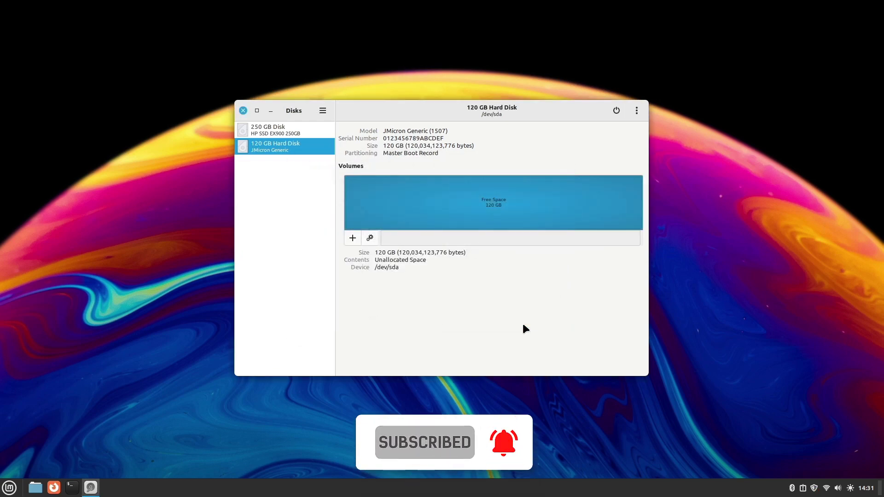
pyautogui.click(352, 237)
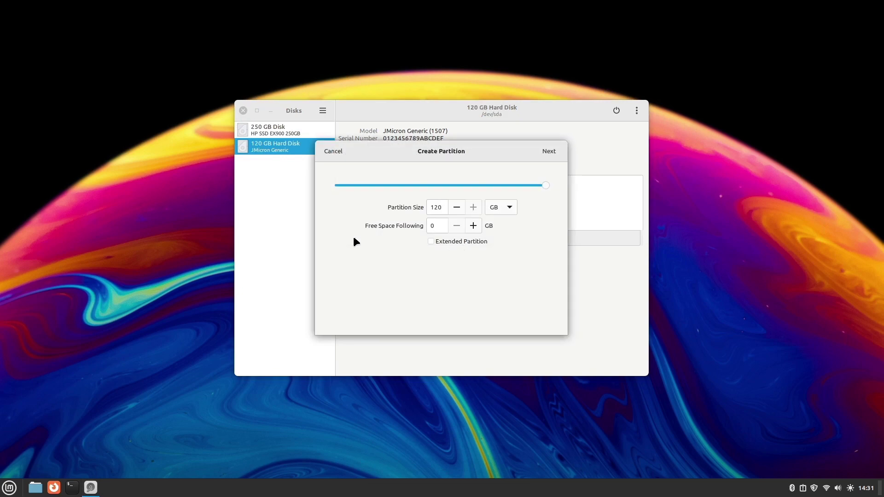
pyautogui.click(550, 151)
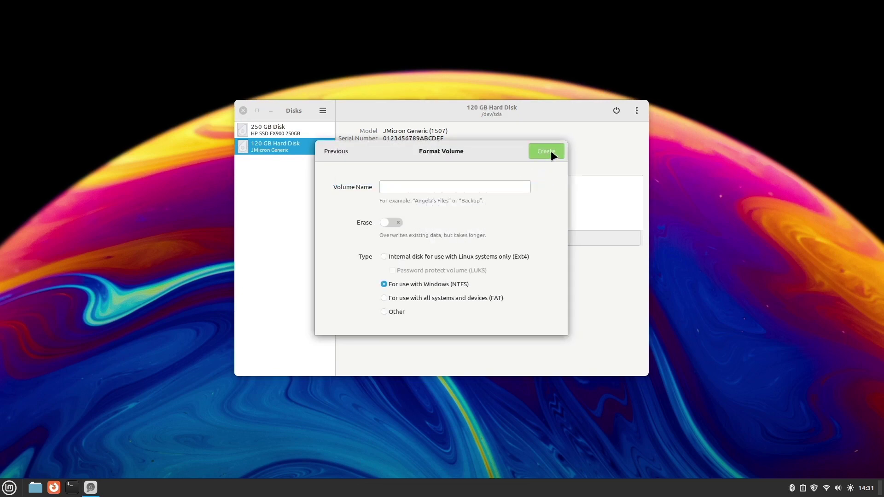
pyautogui.click(390, 185)
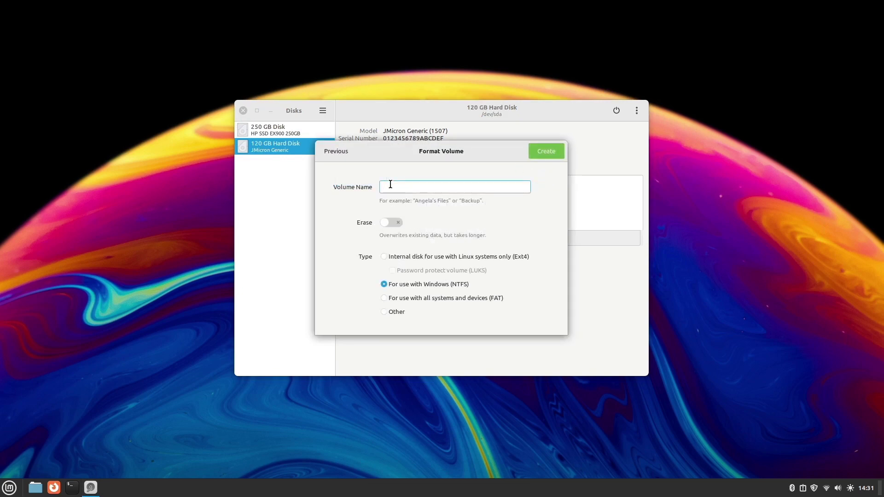
pyautogui.write('USB Dri')
pyautogui.write('ve')
pyautogui.click(460, 283)
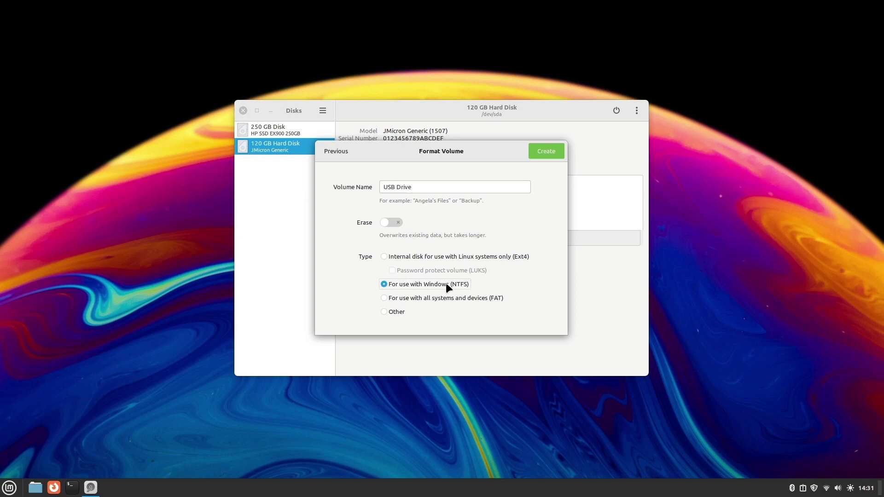
pyautogui.click(554, 152)
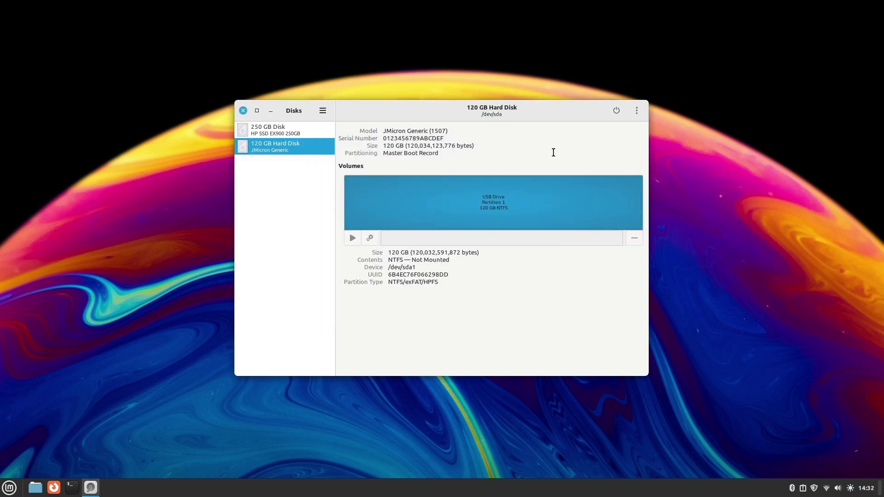
# Mount the USB Drive partition at /media/user/USB Drive and close Disks.
pyautogui.click(352, 238)
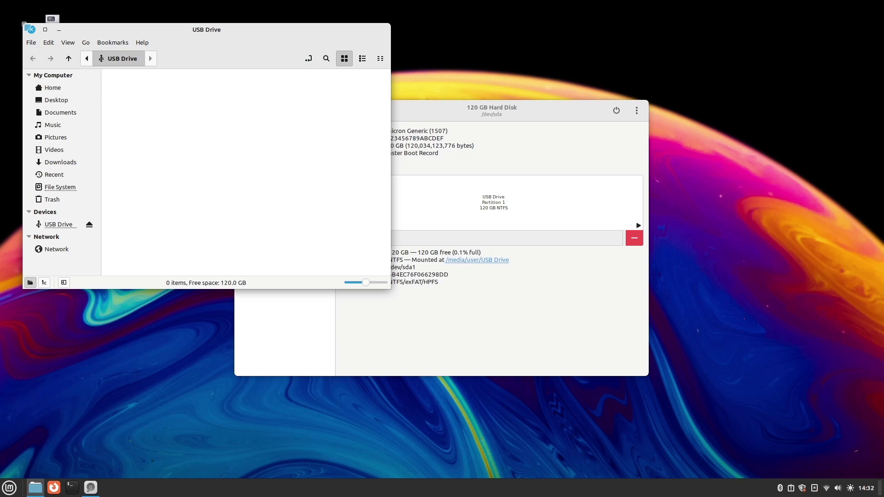
pyautogui.click(31, 29)
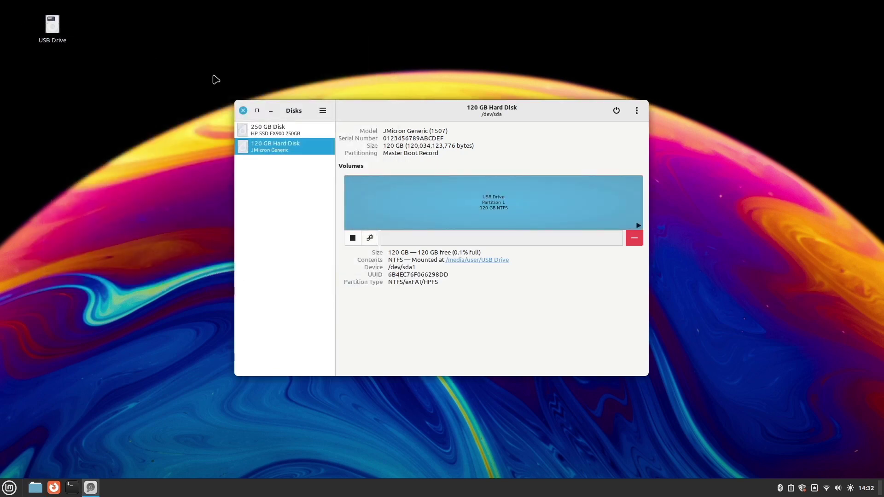